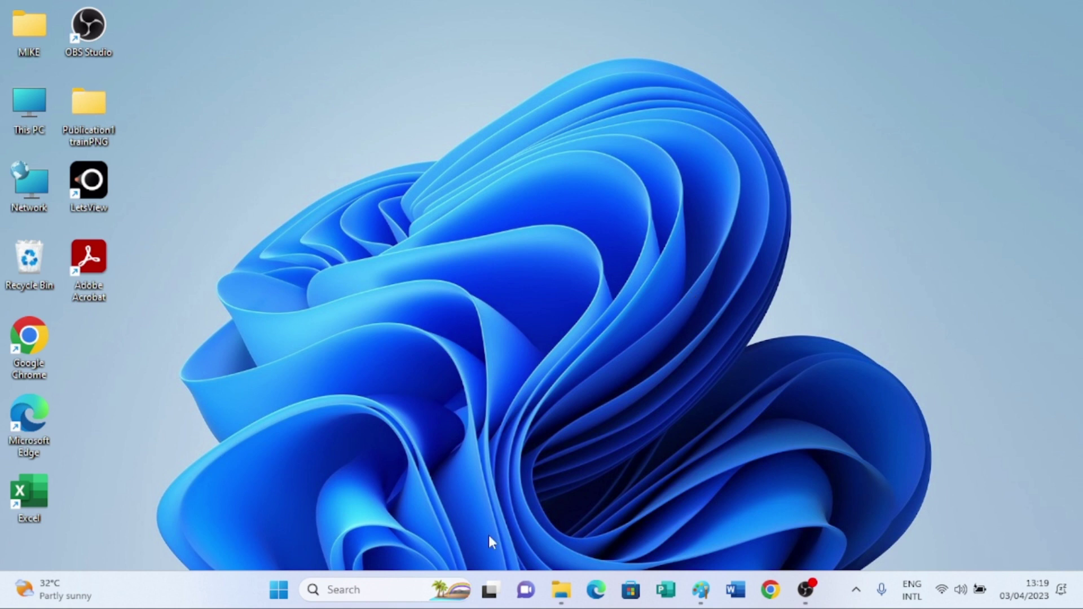
# Launch Settings from the Start menu's pinned apps.
pyautogui.click(280, 590)
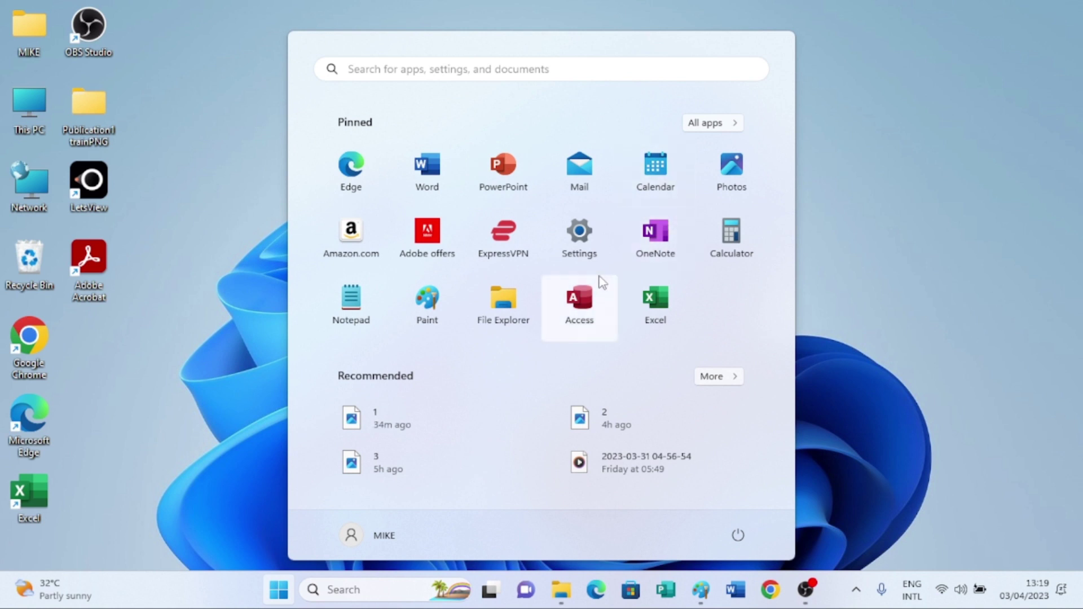
pyautogui.click(590, 254)
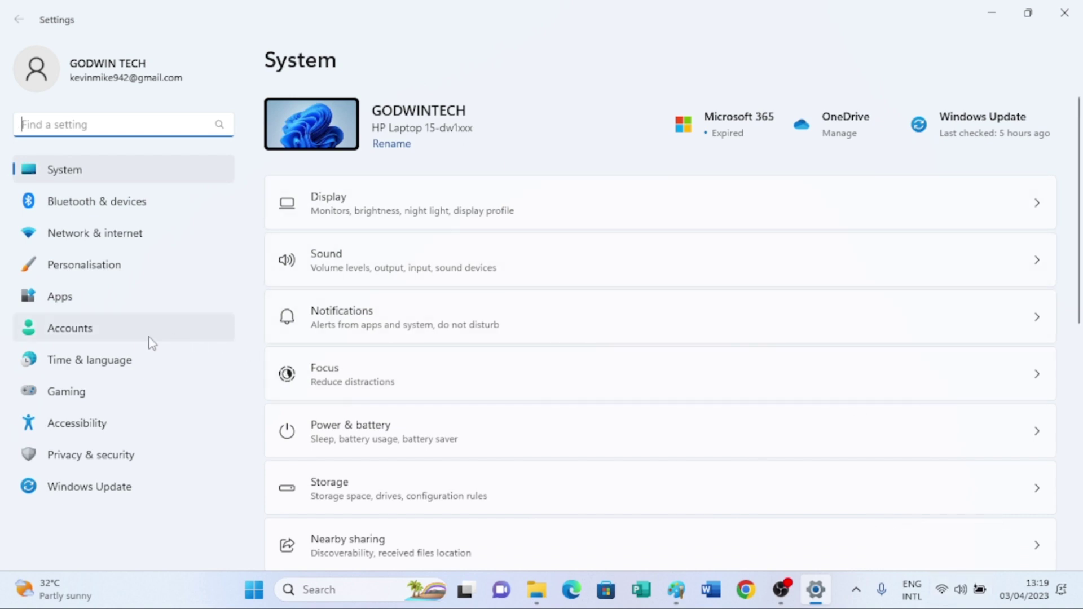
# Turn Flight mode on from the Network & internet page.
pyautogui.click(85, 239)
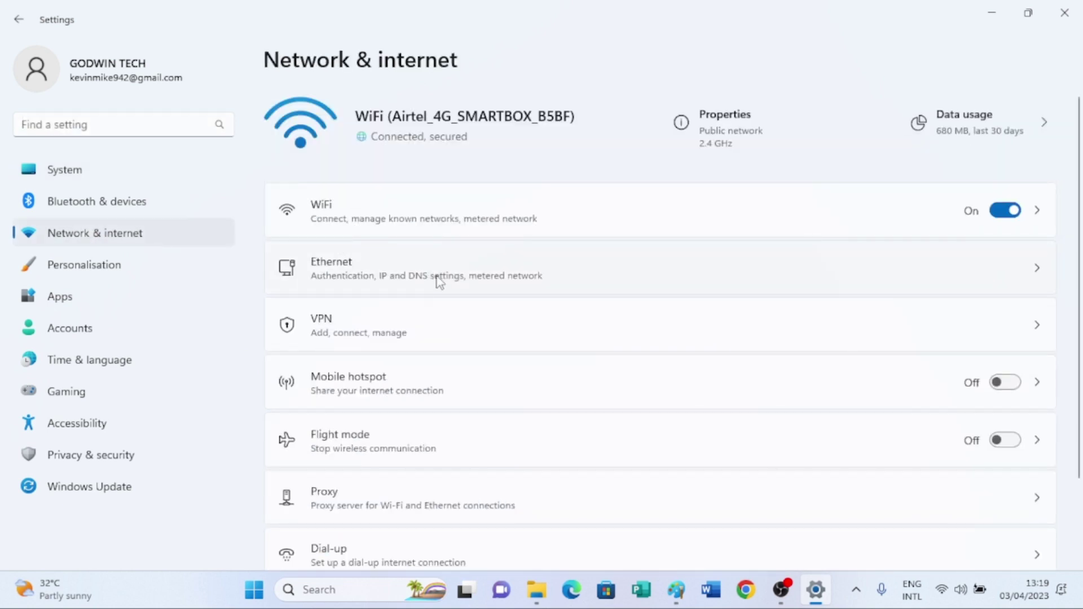
pyautogui.scroll(-2, 440, 282)
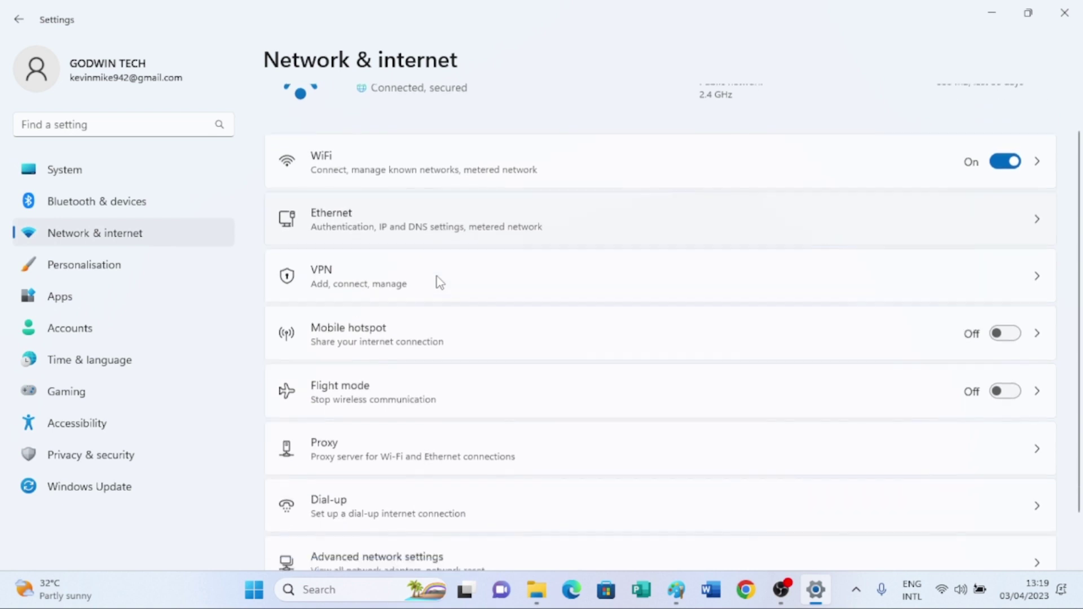
pyautogui.scroll(-1, 439, 281)
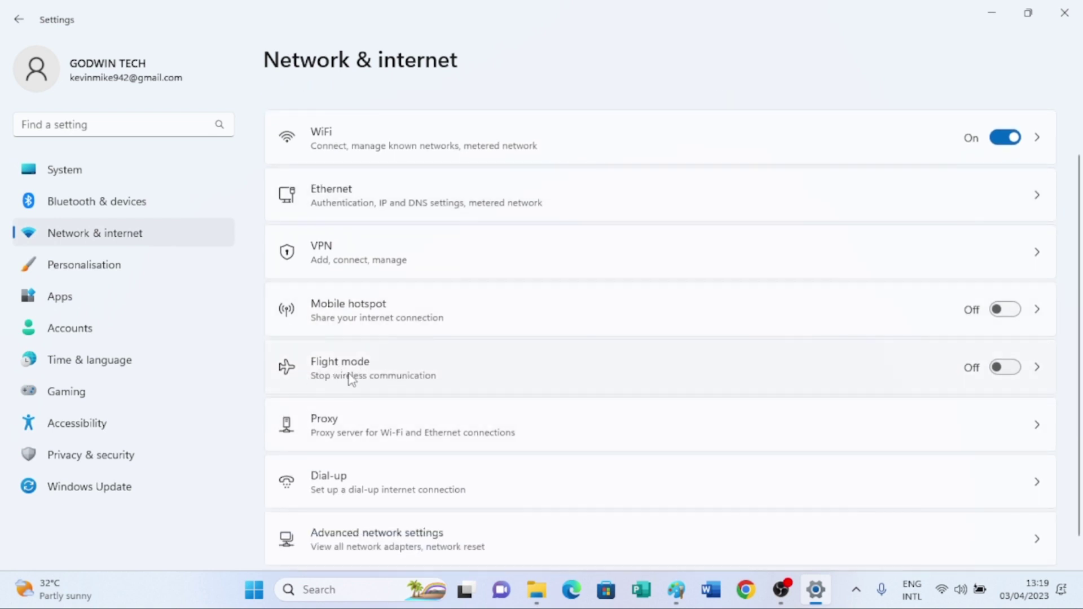
pyautogui.click(1000, 370)
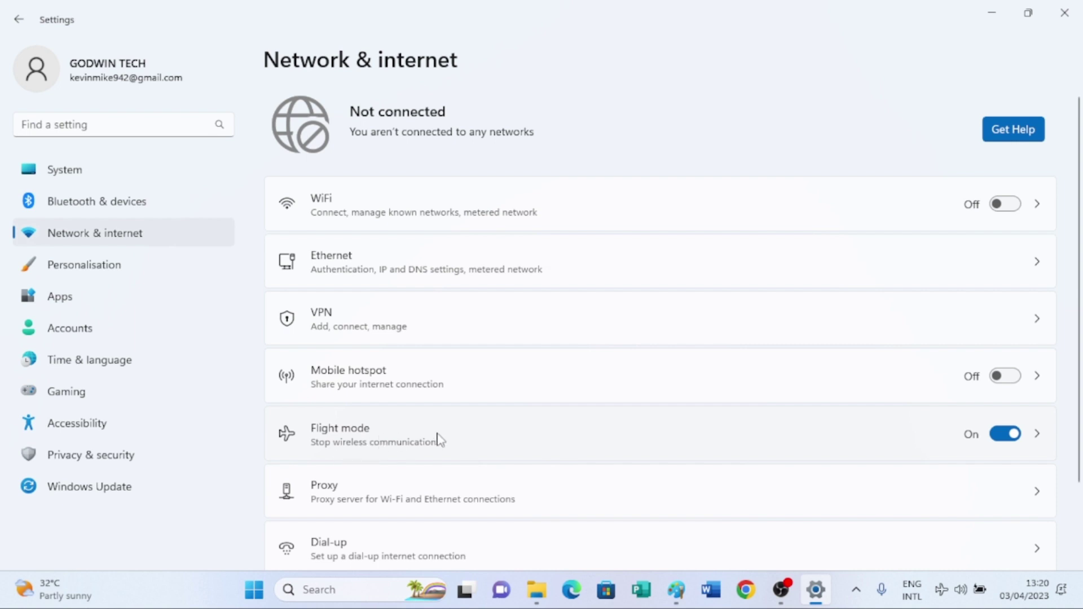
# On the Flight mode page, switch both WiFi and Bluetooth to On.
pyautogui.click(367, 435)
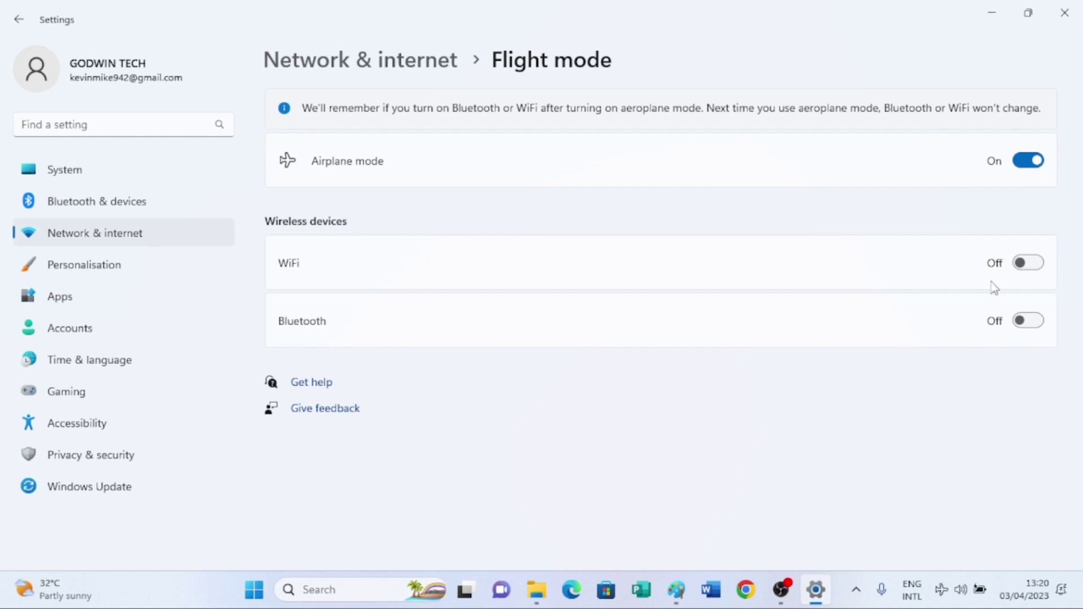
pyautogui.click(1026, 264)
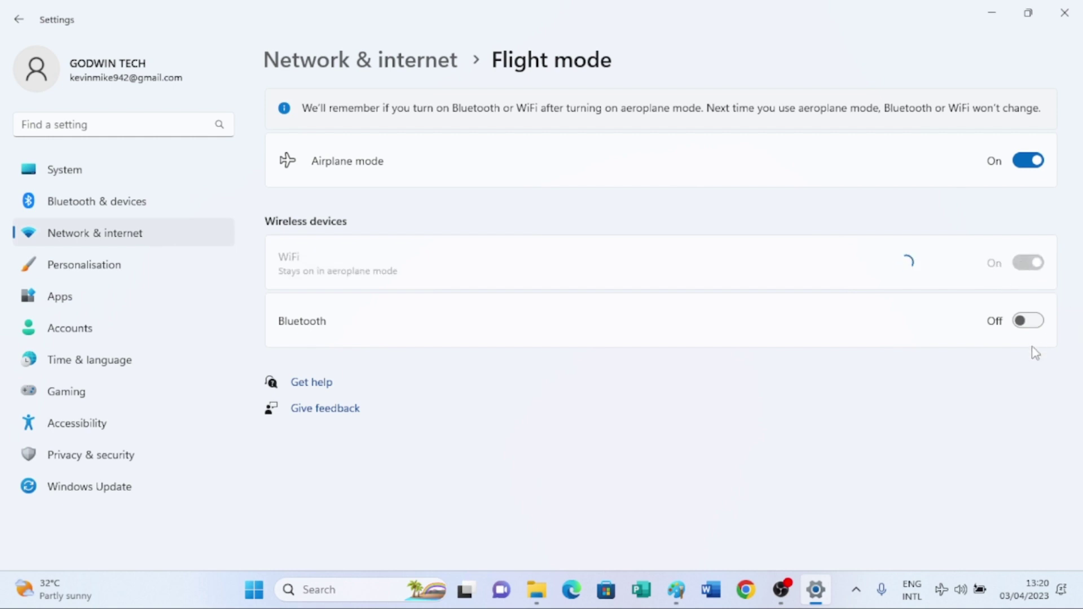
pyautogui.click(1024, 320)
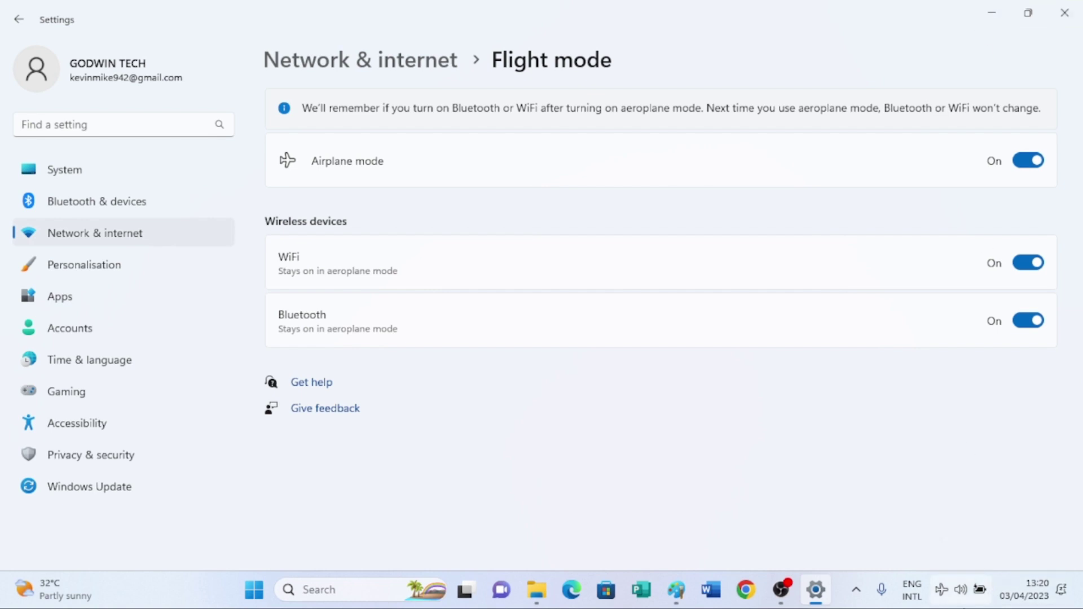
# Connect to Airtel_4G_SMARTBOX_B5BF from the Quick Settings WiFi list, then close it.
pyautogui.click(959, 590)
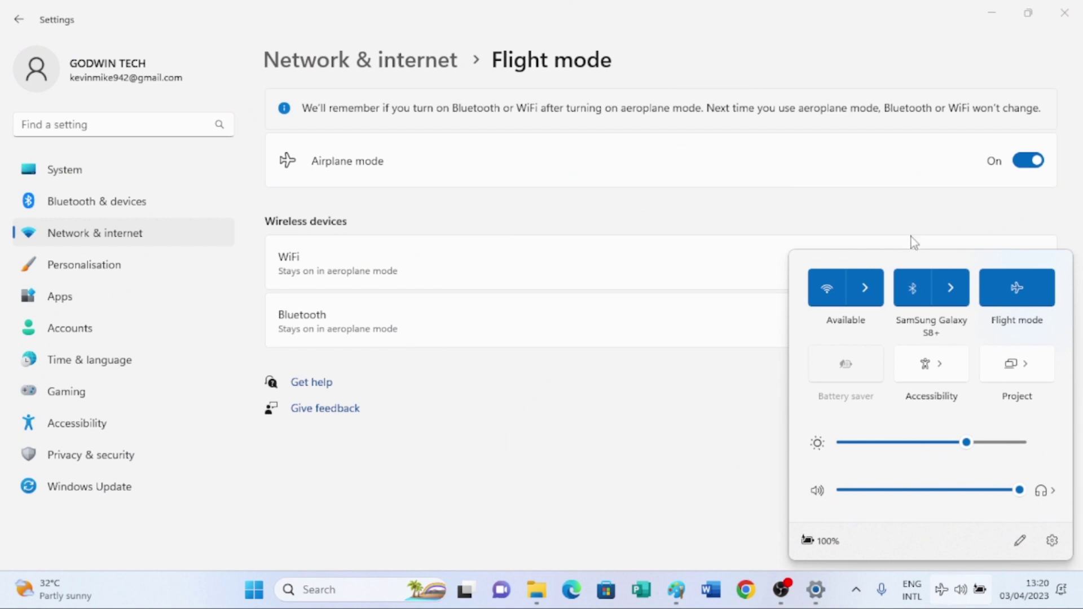
pyautogui.click(870, 290)
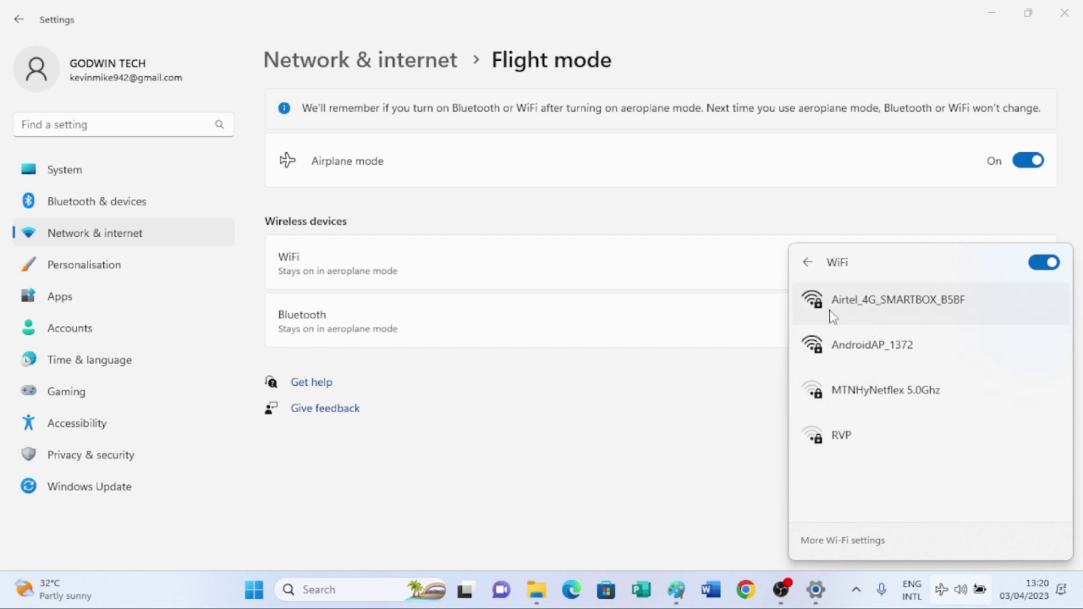
pyautogui.click(858, 306)
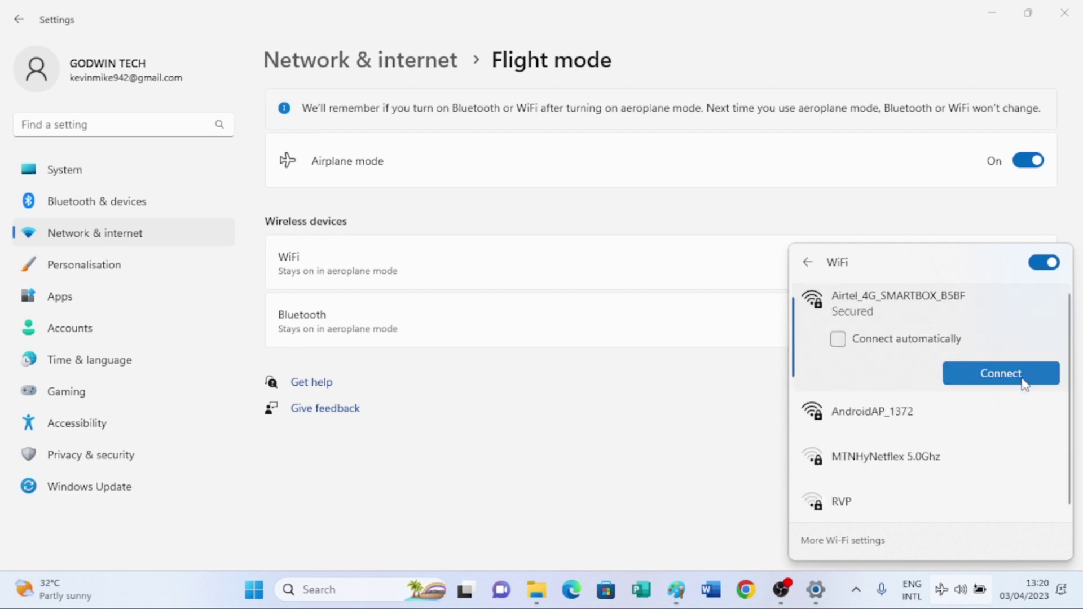
pyautogui.click(987, 378)
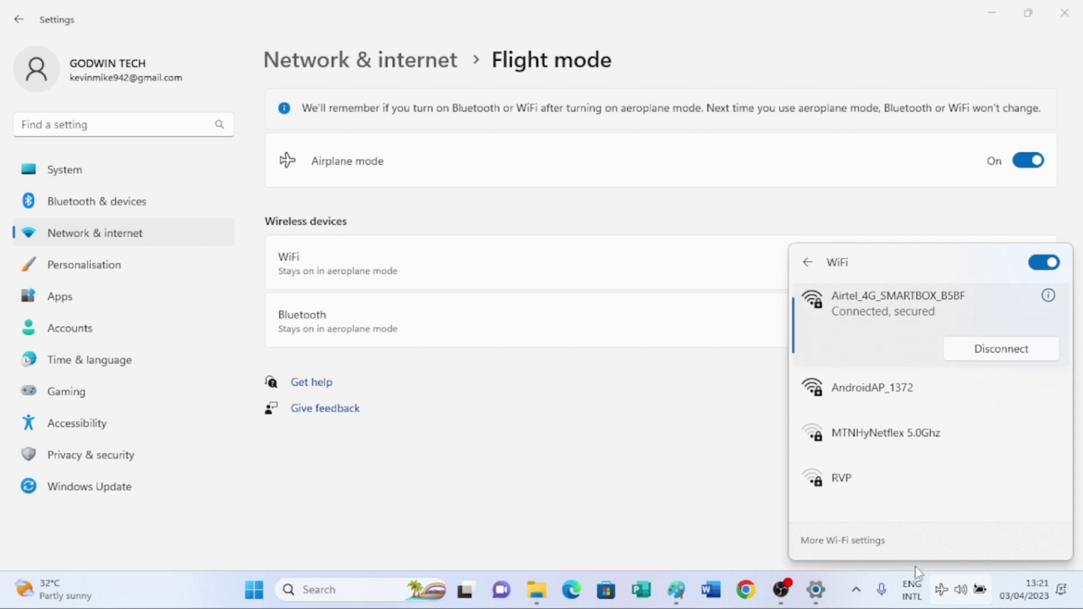
pyautogui.click(947, 590)
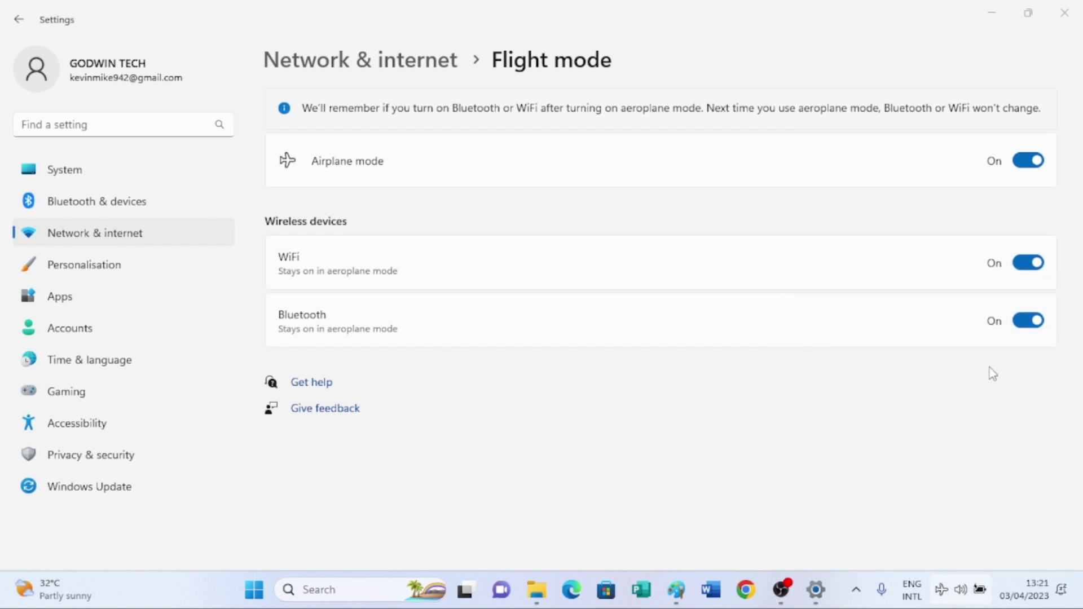
# Minimise the Settings window to show the desktop.
pyautogui.click(992, 12)
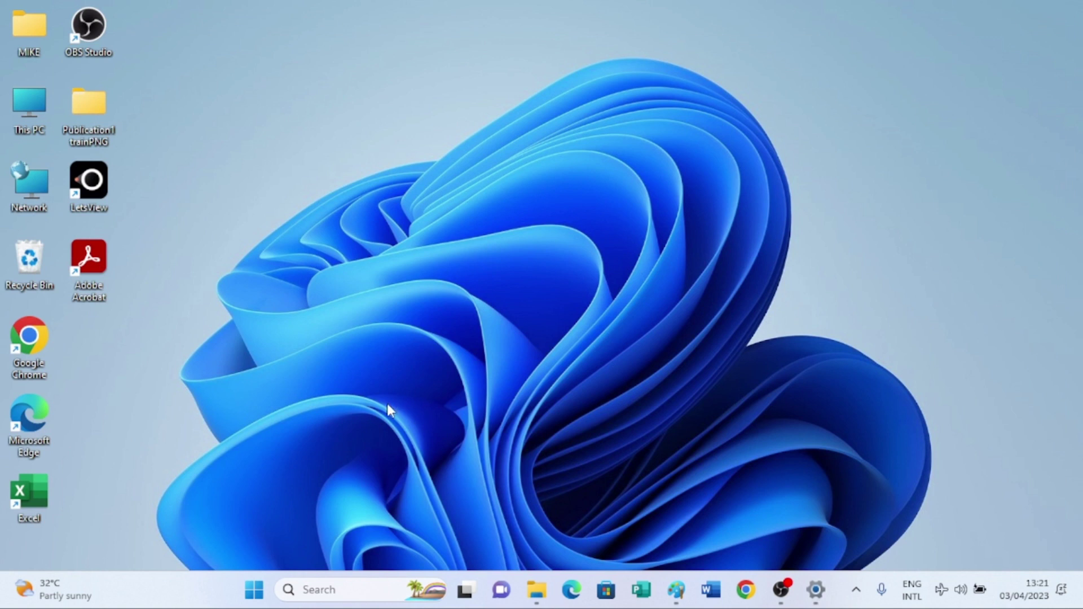